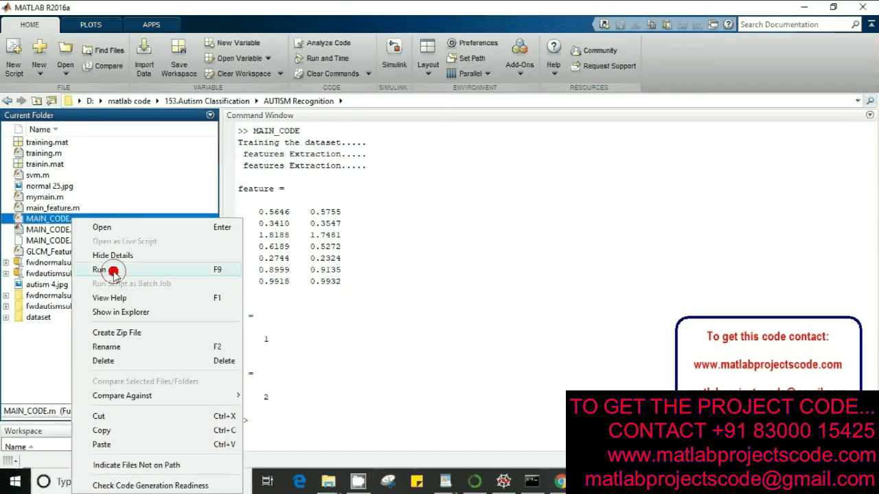
# Step: Run MAIN_CODE.m and position the 'AUTISM CLASSIFICATION USING GLCM AND SVM' window
pyautogui.click(113, 271)
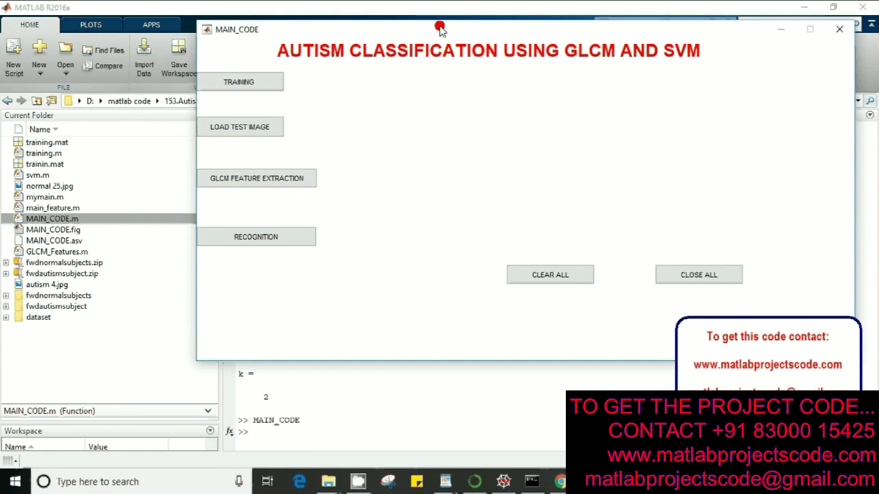
pyautogui.moveTo(439, 27); pyautogui.dragTo(382, 50)
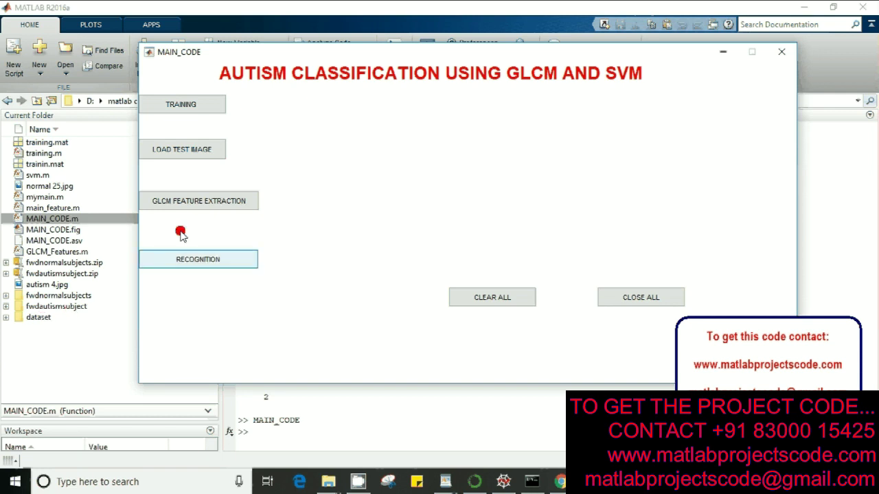
# Step: Train the SVM classifier on the thermal face dataset and close the 'Training completed' message
pyautogui.click(209, 109)
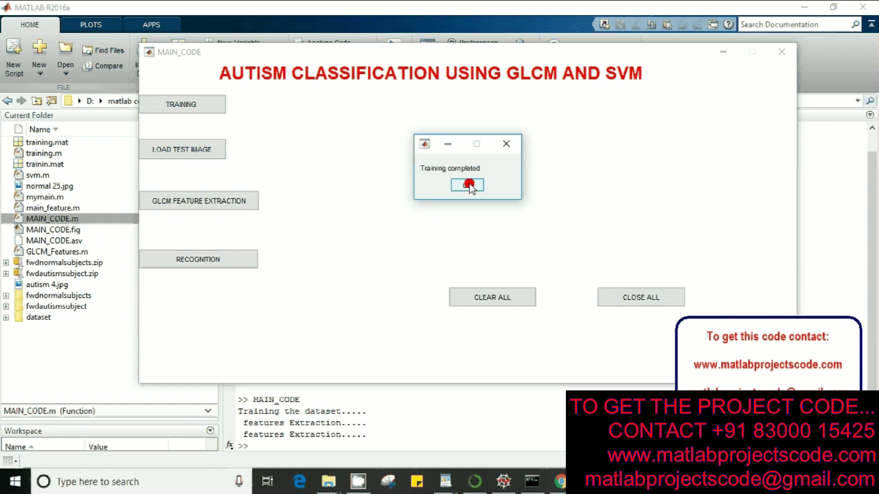
pyautogui.click(469, 185)
# Step: Load normal 1.jpg from the fwdnormalsubjects folder as the test image
pyautogui.click(200, 154)
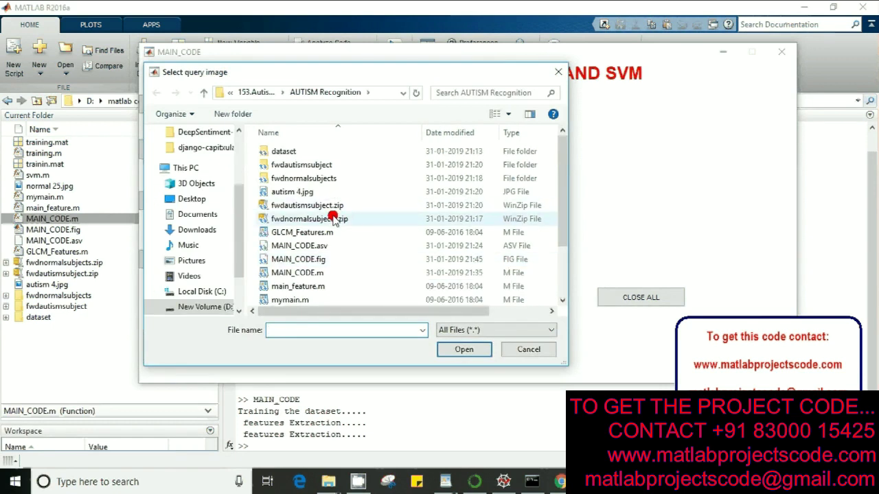
pyautogui.click(311, 180)
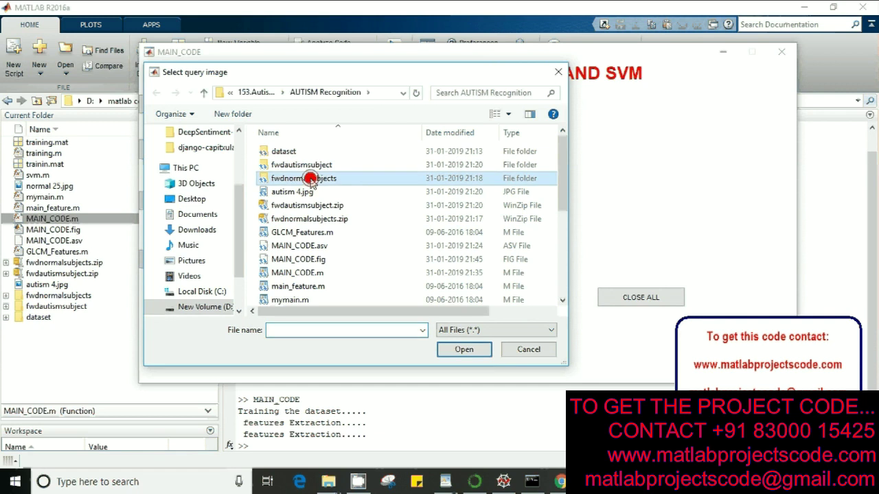
pyautogui.doubleClick(311, 179)
pyautogui.doubleClick(293, 170)
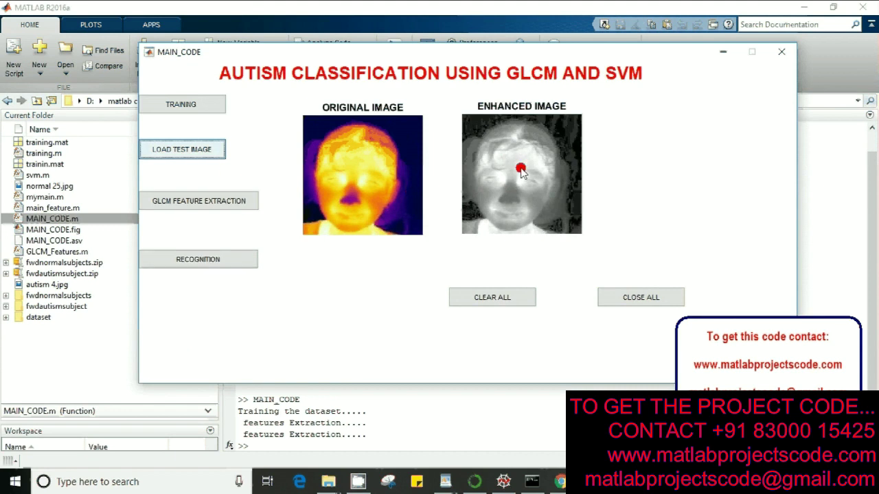
# Step: Extract GLCM features and inspect the printed feature values behind the GUI window
pyautogui.click(220, 207)
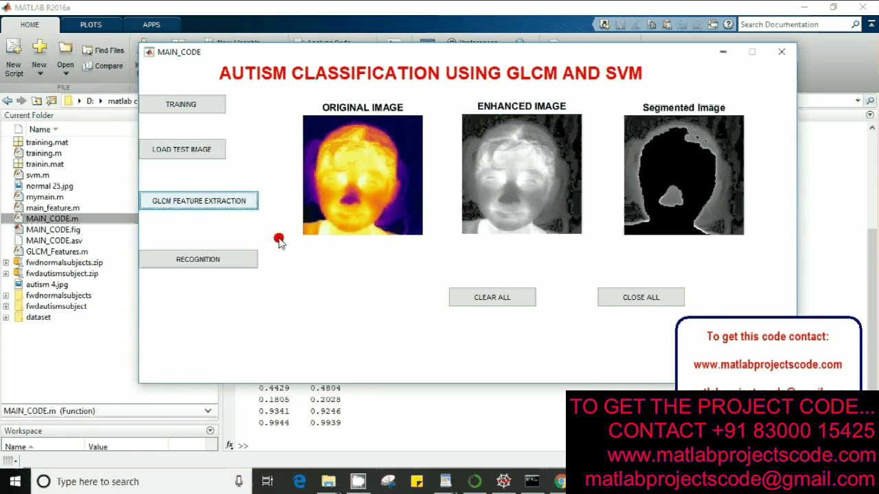
pyautogui.moveTo(285, 49)
pyautogui.mouseDown()
pyautogui.moveTo(372, 38)
pyautogui.moveTo(512, 57)
pyautogui.mouseUp()
pyautogui.click(263, 362)
pyautogui.click(263, 377)
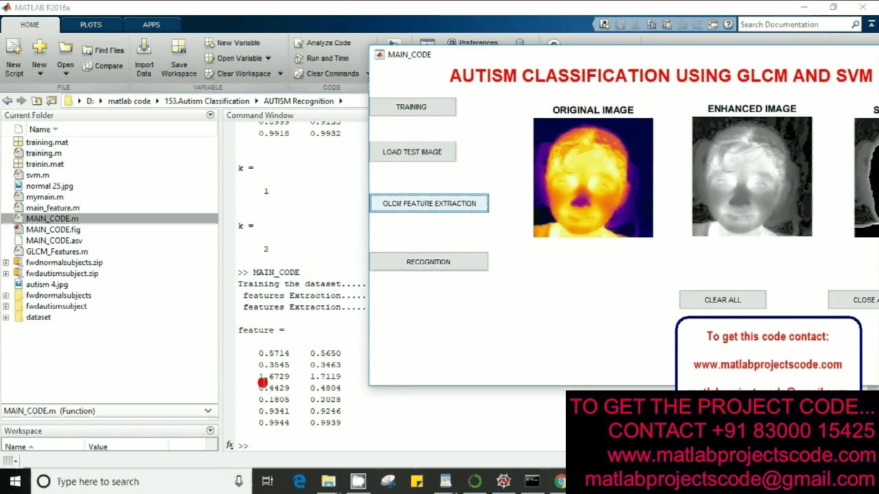
pyautogui.click(260, 411)
pyautogui.click(589, 75)
# Step: Classify normal 1.jpg, dismiss the AUTISM result, and bring up the query image chooser
pyautogui.moveTo(593, 55)
pyautogui.mouseDown()
pyautogui.moveTo(283, 55)
pyautogui.moveTo(356, 50)
pyautogui.mouseUp()
pyautogui.click(307, 271)
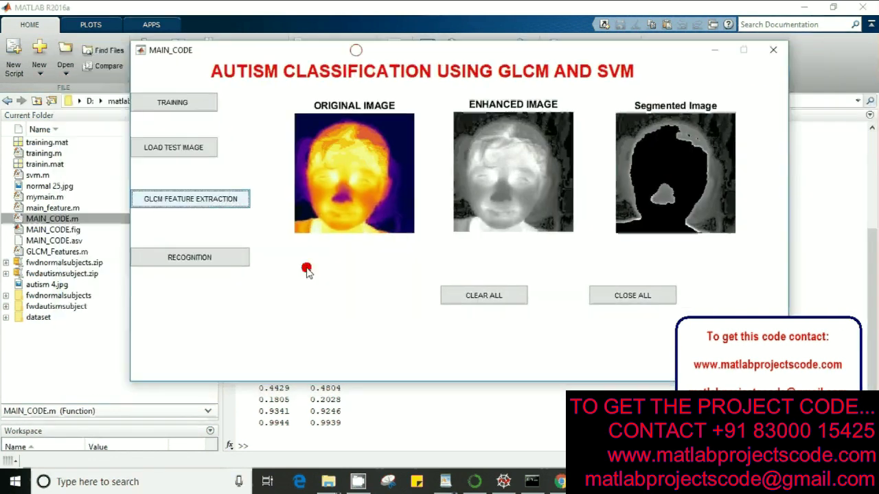
pyautogui.click(215, 263)
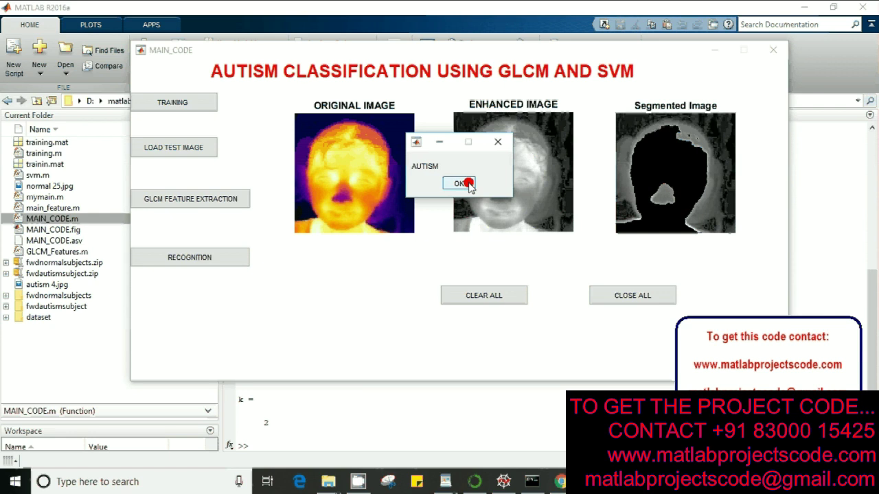
pyautogui.click(465, 183)
pyautogui.click(190, 149)
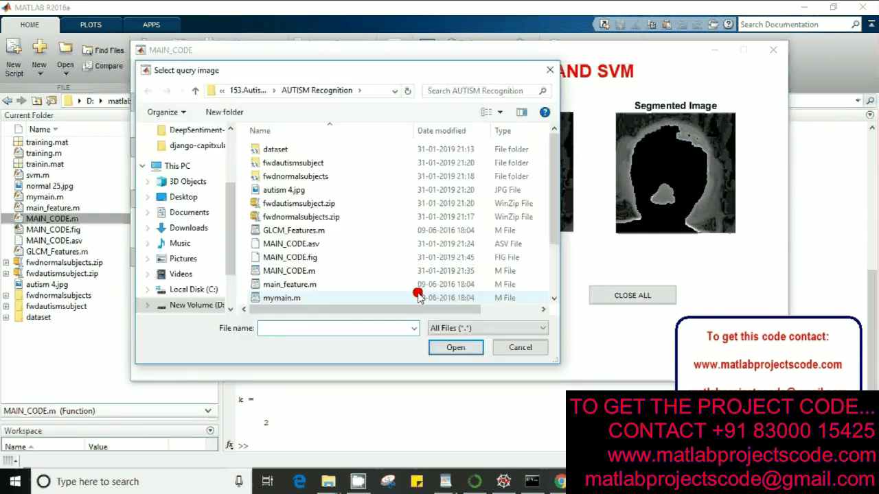
# Step: Load autism 4.jpg, extract its GLCM features, get a NORMAL result, and reopen the chooser
pyautogui.click(305, 192)
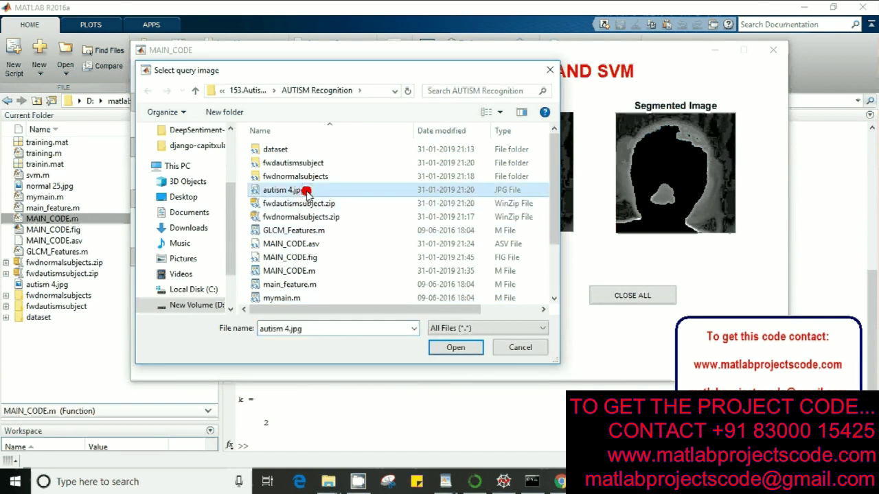
pyautogui.moveTo(561, 212); pyautogui.dragTo(554, 283)
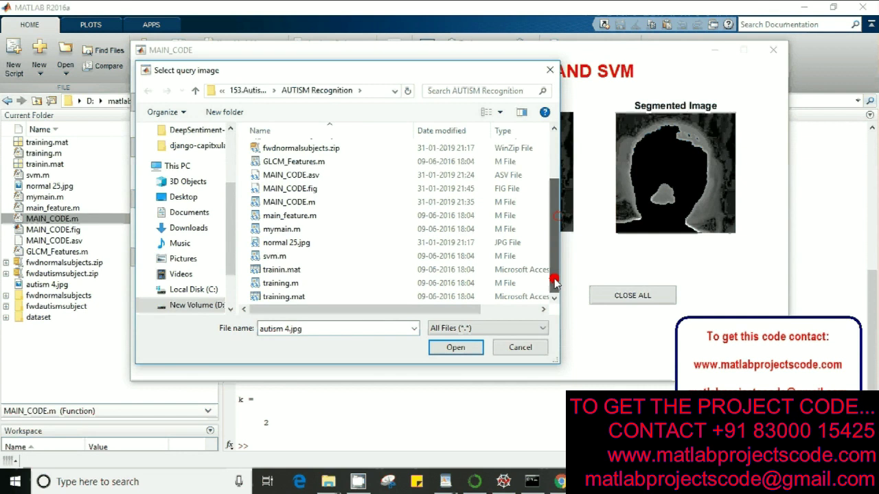
pyautogui.doubleClick(302, 245)
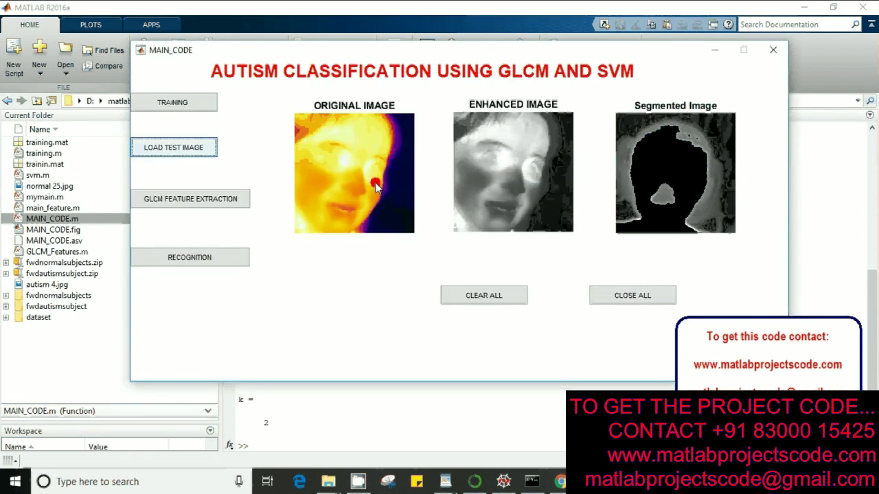
pyautogui.click(240, 202)
pyautogui.click(221, 260)
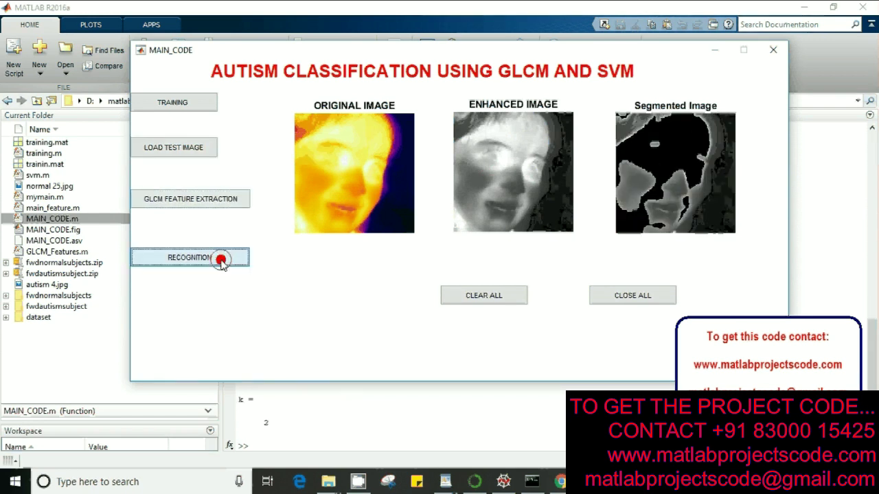
pyautogui.click(459, 184)
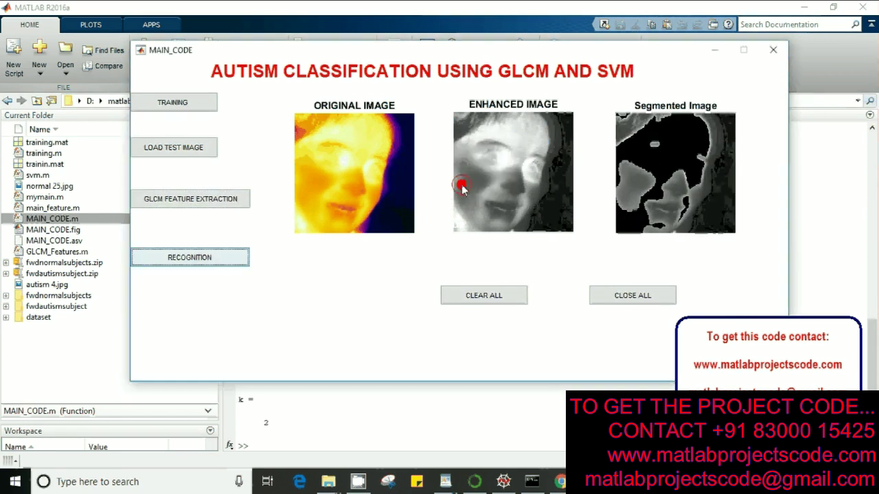
pyautogui.click(199, 150)
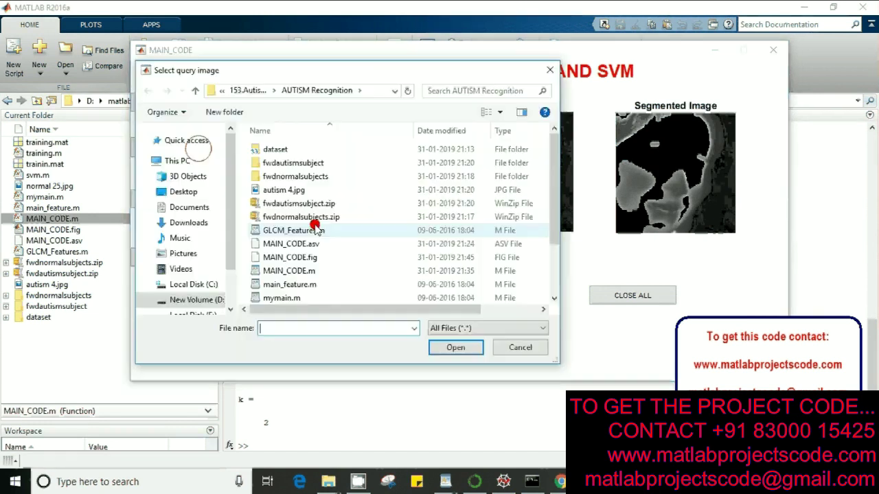
# Step: Reload autism 4.jpg, extract its GLCM features and accept the AUTISM classification
pyautogui.click(287, 193)
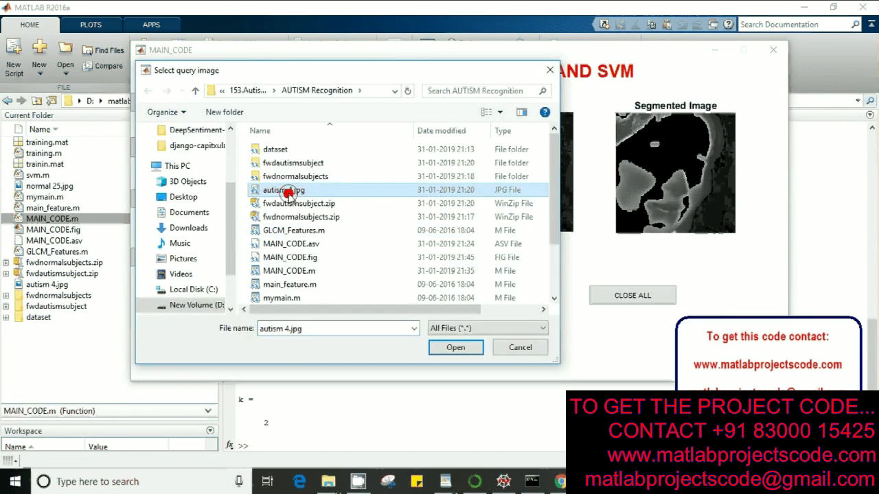
pyautogui.doubleClick(273, 194)
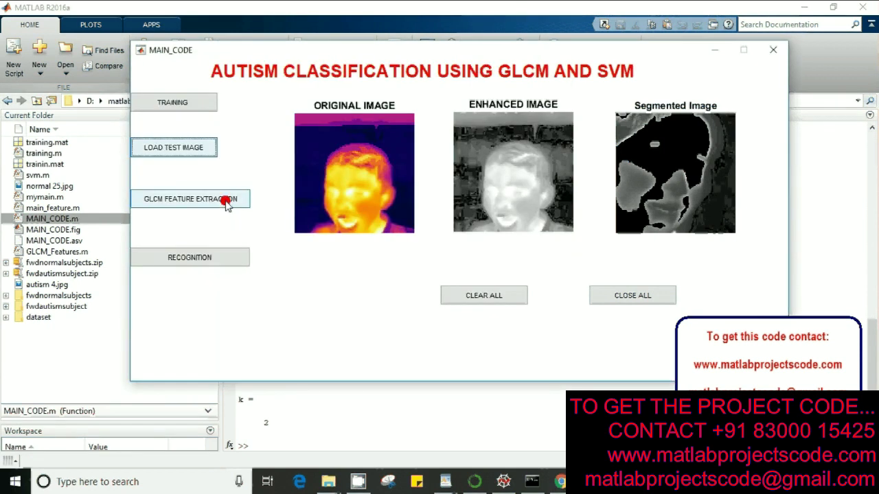
pyautogui.click(227, 202)
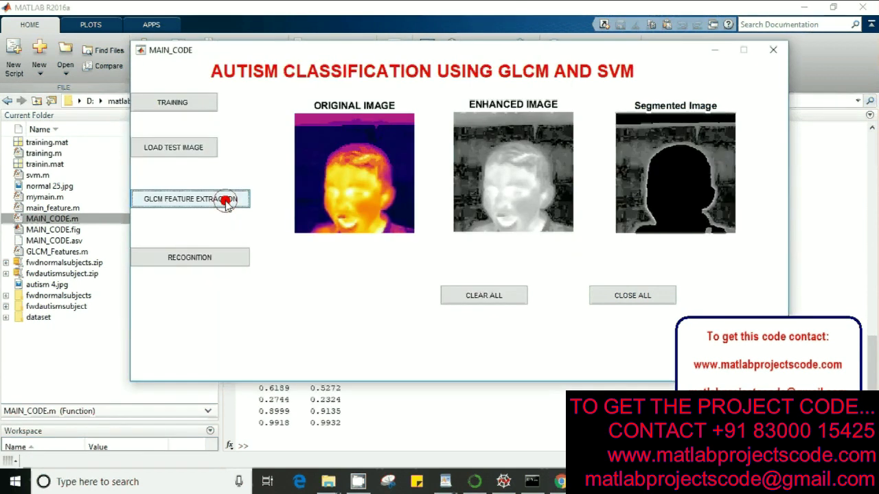
pyautogui.click(214, 261)
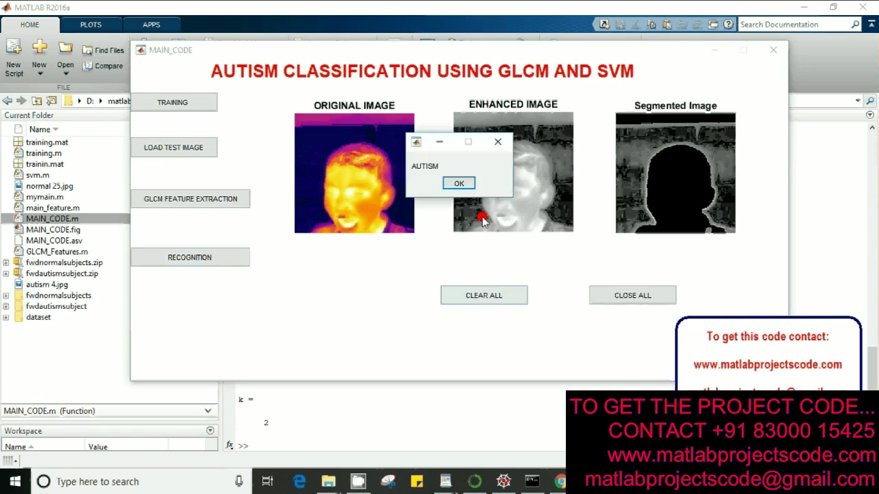
pyautogui.click(465, 184)
pyautogui.click(193, 148)
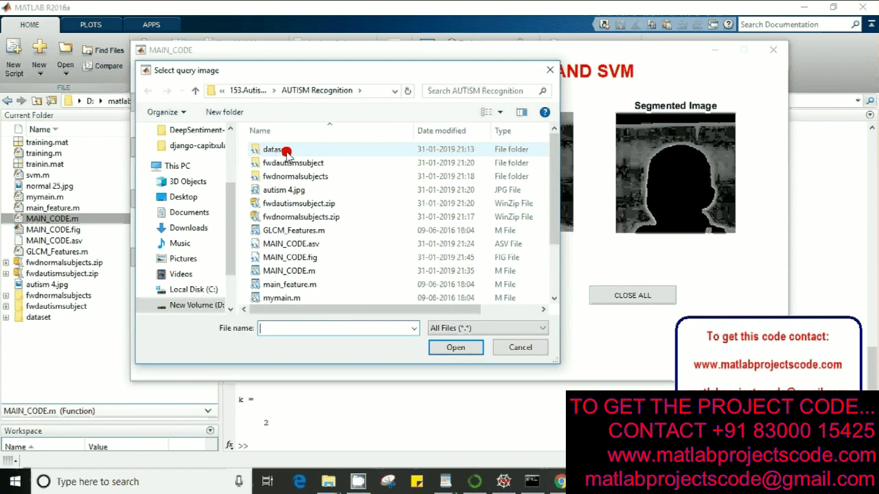
# Step: Load dataset\1\normal 1.jpg, extract GLCM features, and dismiss its AUTISM result
pyautogui.doubleClick(286, 150)
pyautogui.click(278, 153)
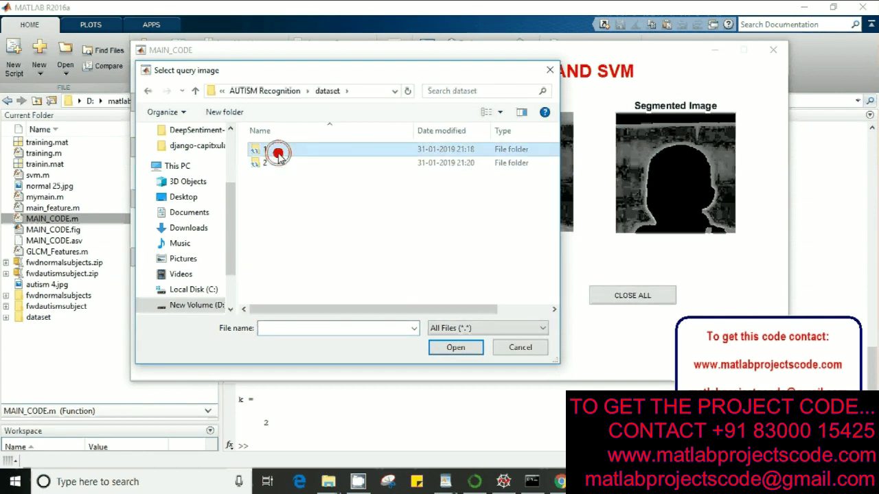
pyautogui.doubleClick(278, 153)
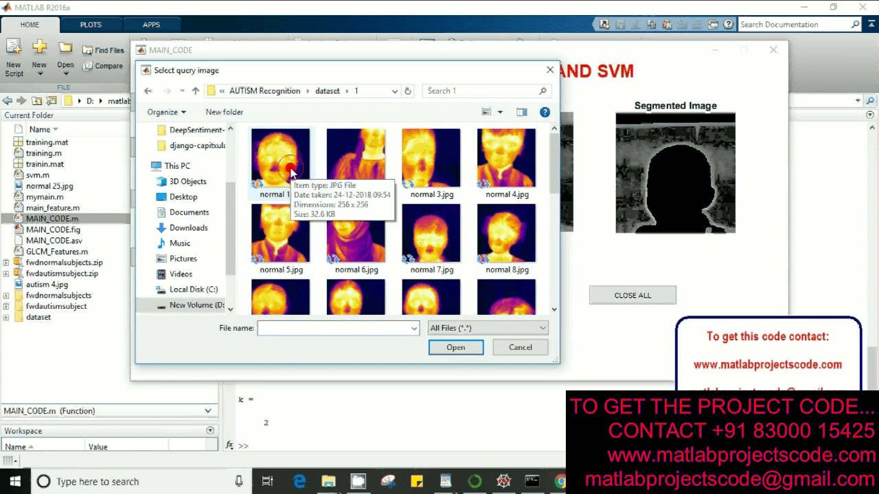
pyautogui.doubleClick(291, 171)
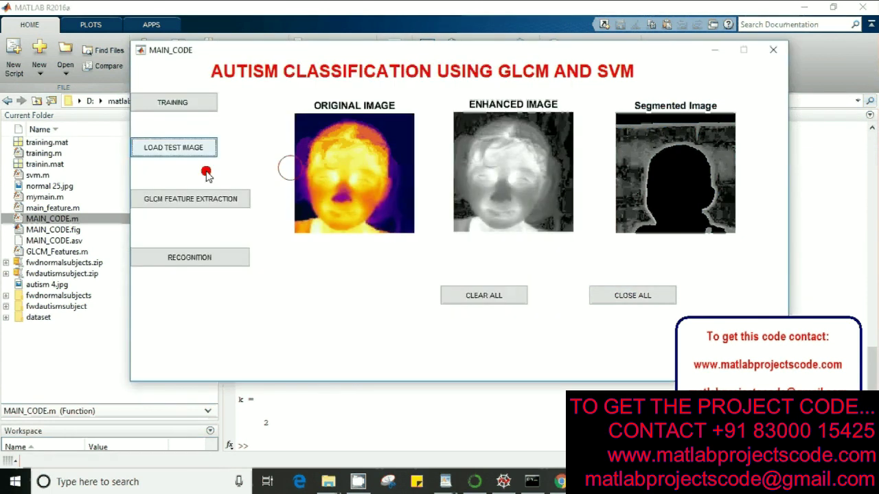
pyautogui.click(186, 206)
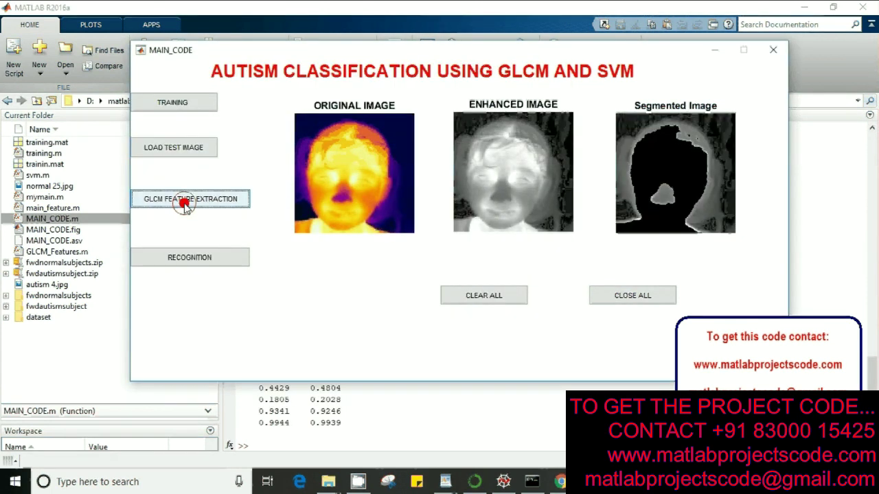
pyautogui.click(184, 258)
pyautogui.click(461, 185)
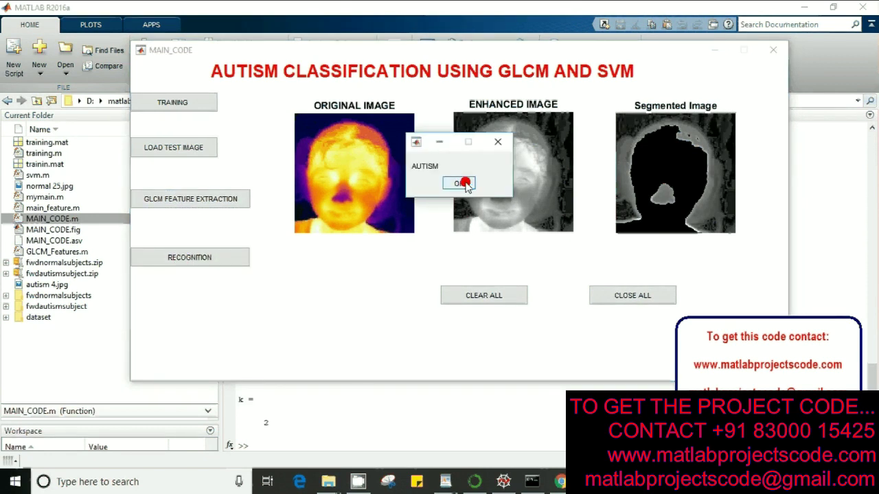
# Step: Load dataset\1\normal 3.jpg, extract its GLCM features and classify it as AUTISM
pyautogui.click(460, 184)
pyautogui.click(190, 151)
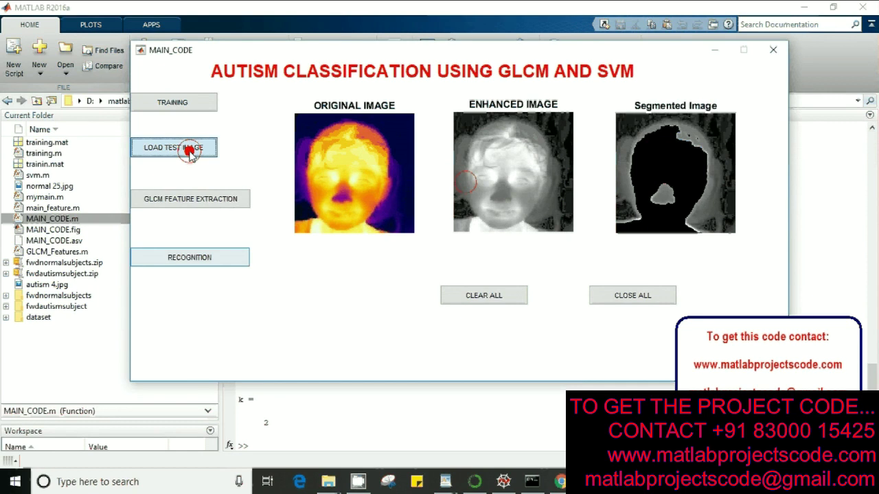
pyautogui.click(285, 151)
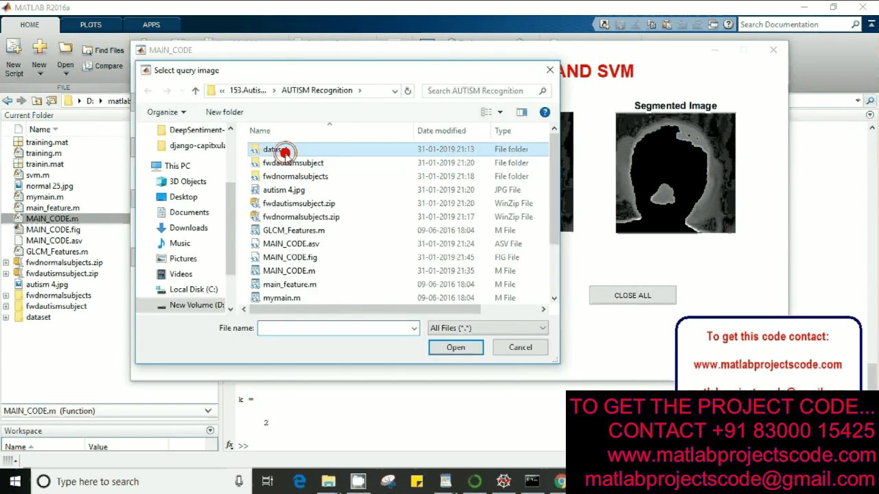
pyautogui.doubleClick(285, 151)
pyautogui.doubleClick(285, 154)
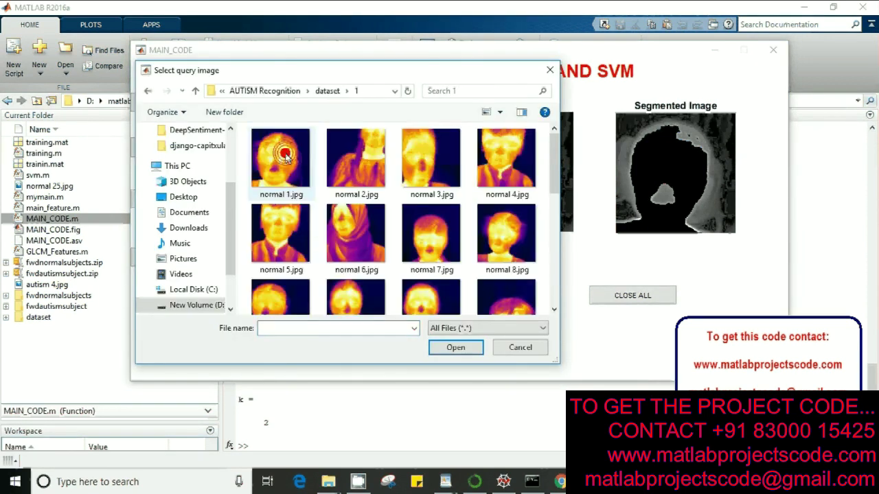
pyautogui.click(428, 177)
pyautogui.doubleClick(428, 178)
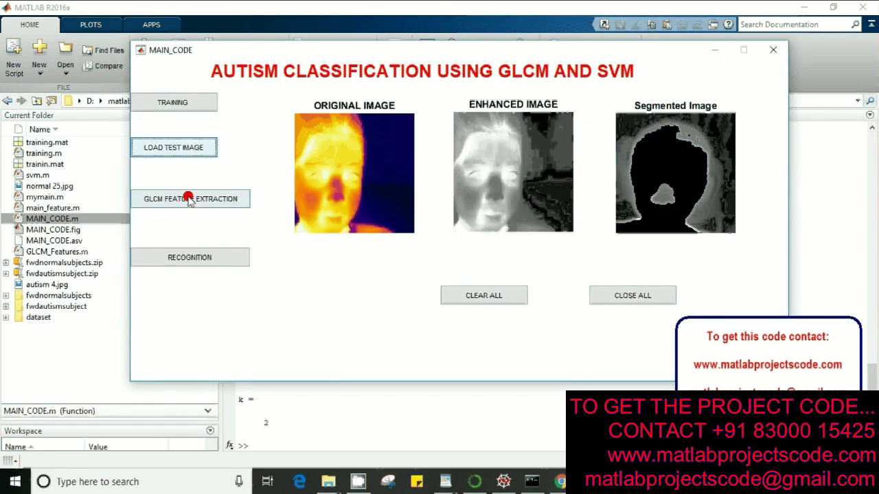
pyautogui.click(188, 200)
pyautogui.click(192, 269)
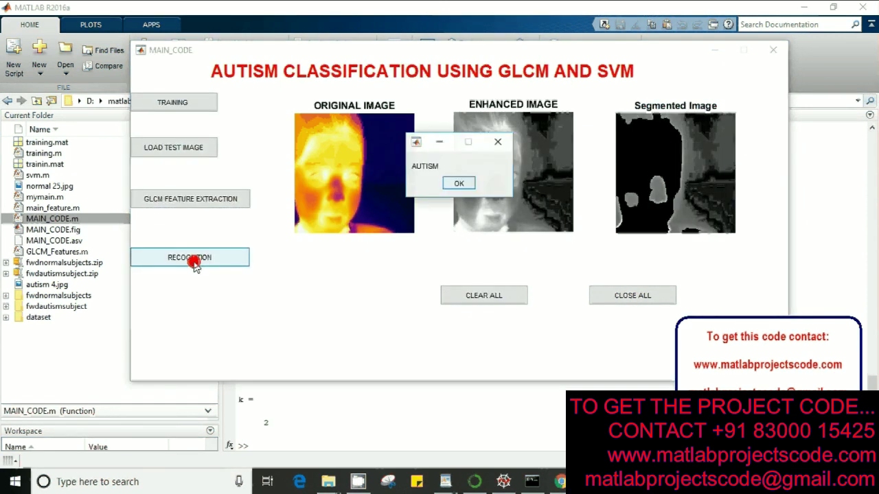
# Step: Load a further-down thermal face from dataset\1, extract GLCM features, and accept its NORMAL result
pyautogui.click(458, 184)
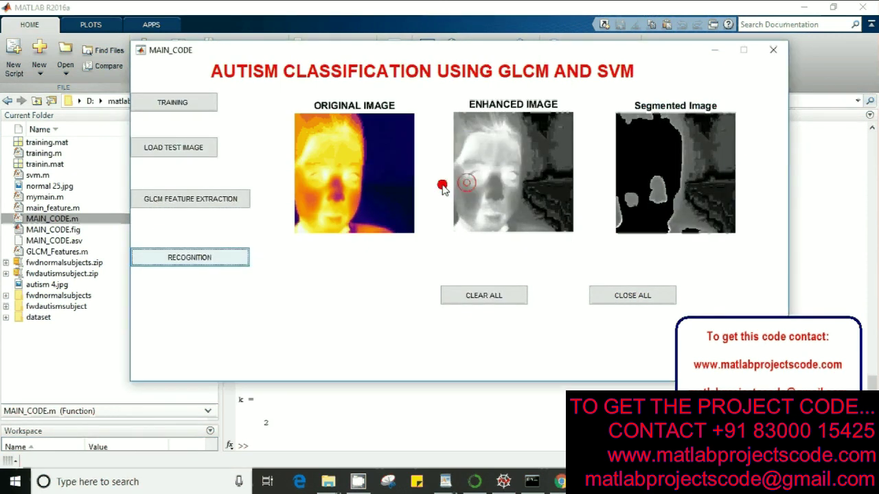
pyautogui.click(196, 147)
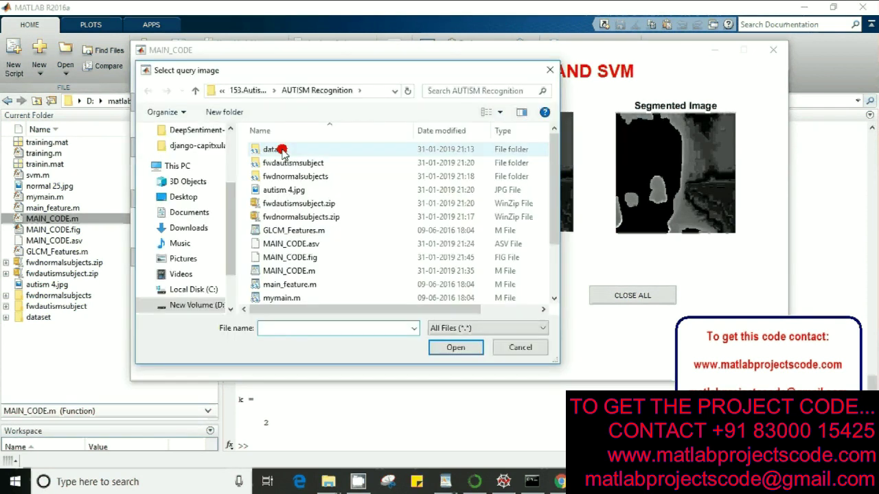
pyautogui.doubleClick(271, 149)
pyautogui.doubleClick(281, 151)
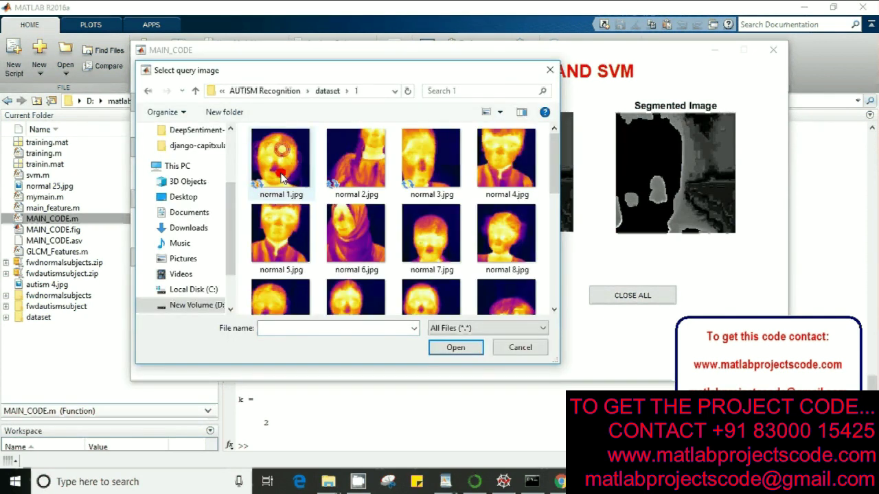
pyautogui.scroll(-5, 282, 177)
pyautogui.doubleClick(289, 227)
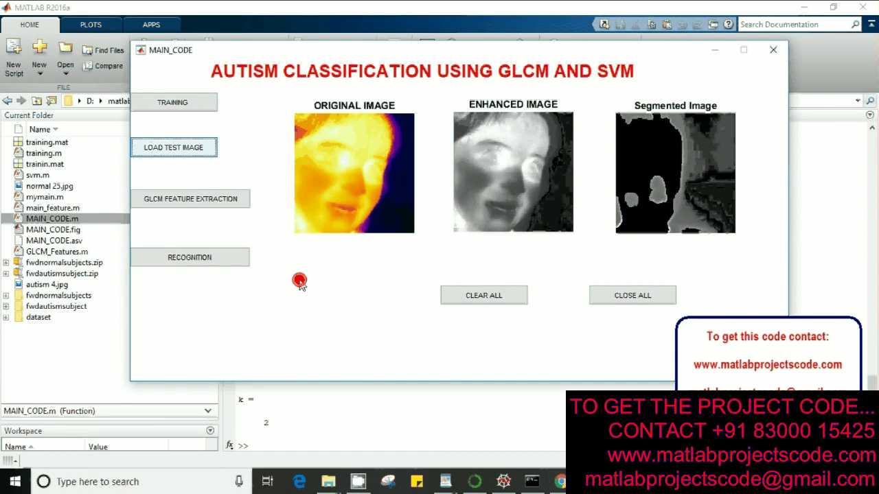
pyautogui.click(189, 200)
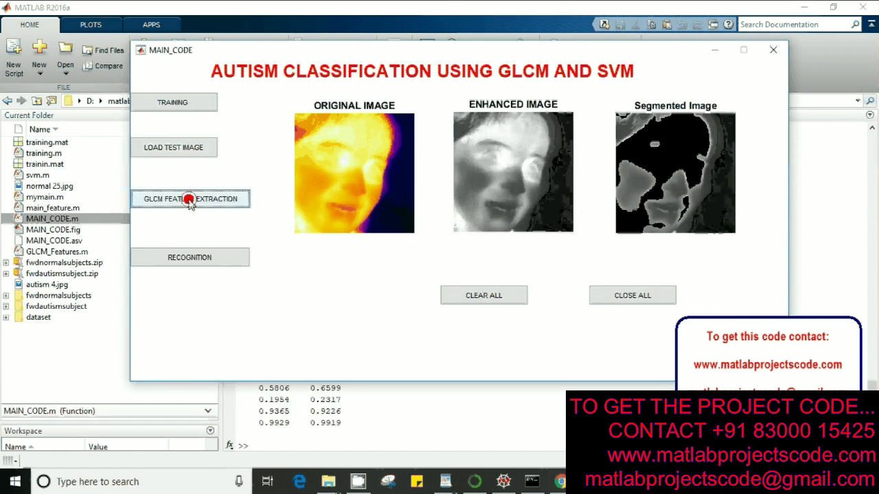
pyautogui.click(214, 257)
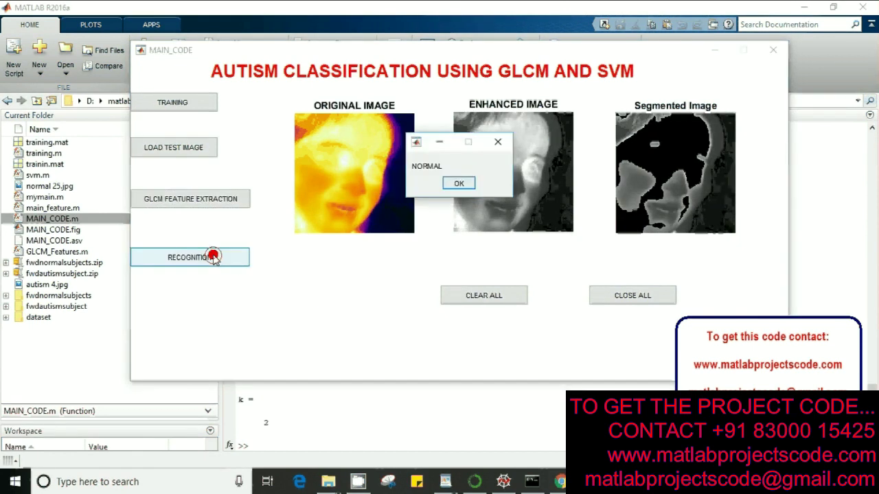
pyautogui.click(460, 184)
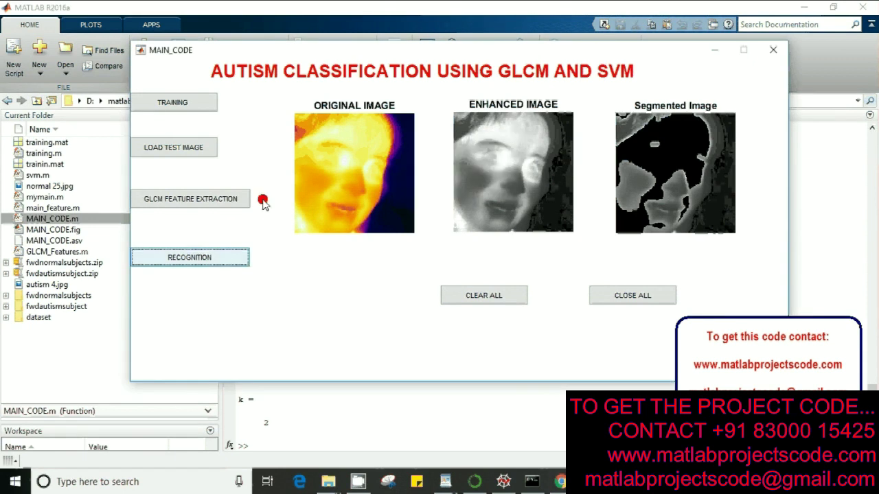
# Step: Load dataset\1\normal 24.jpg, extract its GLCM features and classify it as NORMAL
pyautogui.click(196, 150)
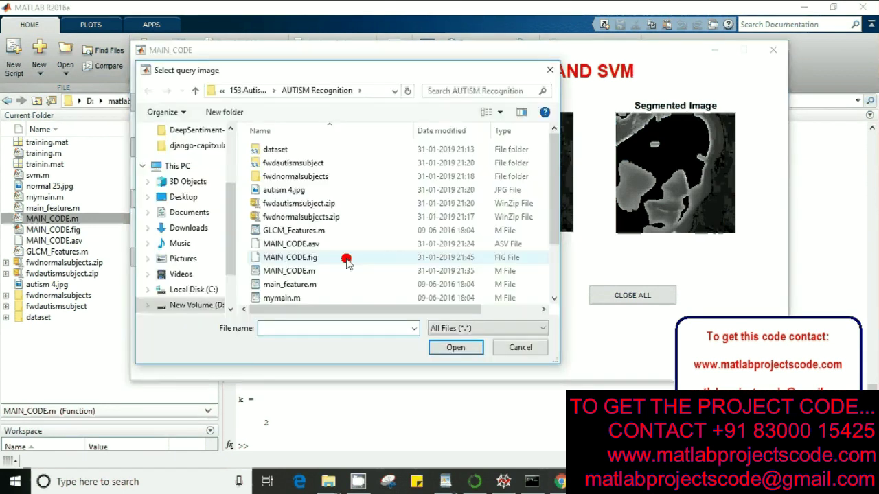
pyautogui.doubleClick(307, 151)
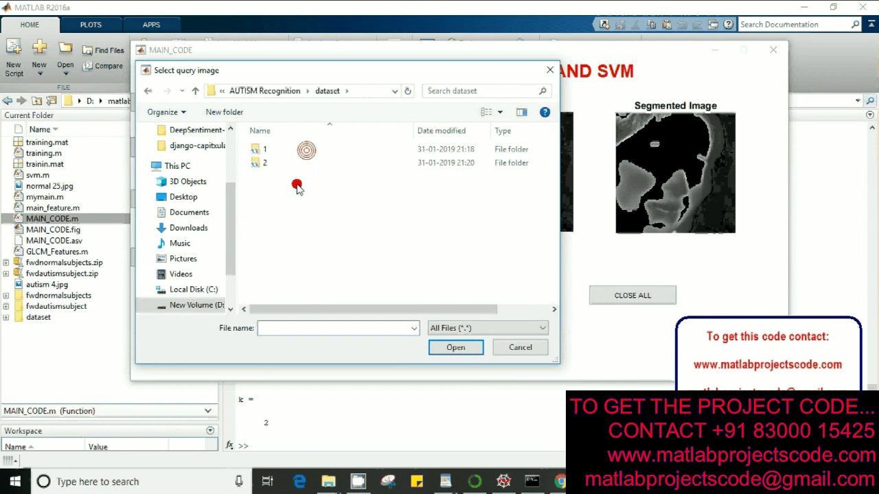
pyautogui.doubleClick(279, 150)
pyautogui.scroll(-5, 322, 239)
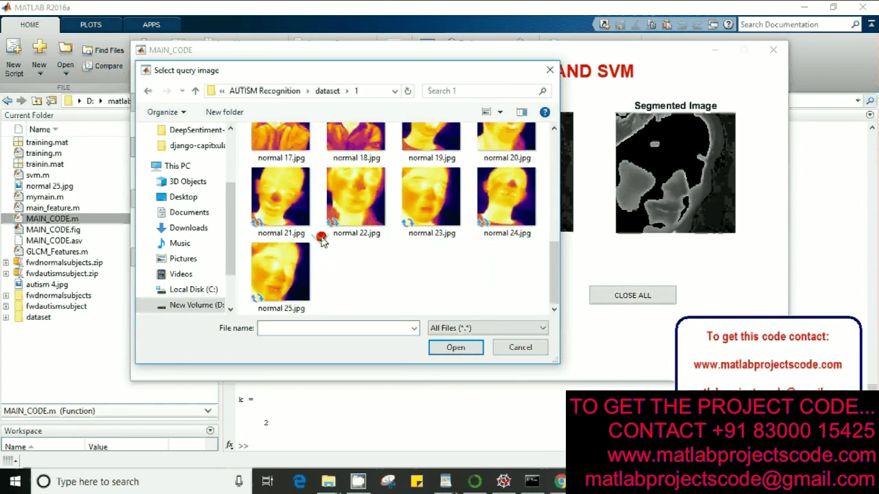
pyautogui.click(511, 214)
pyautogui.doubleClick(511, 214)
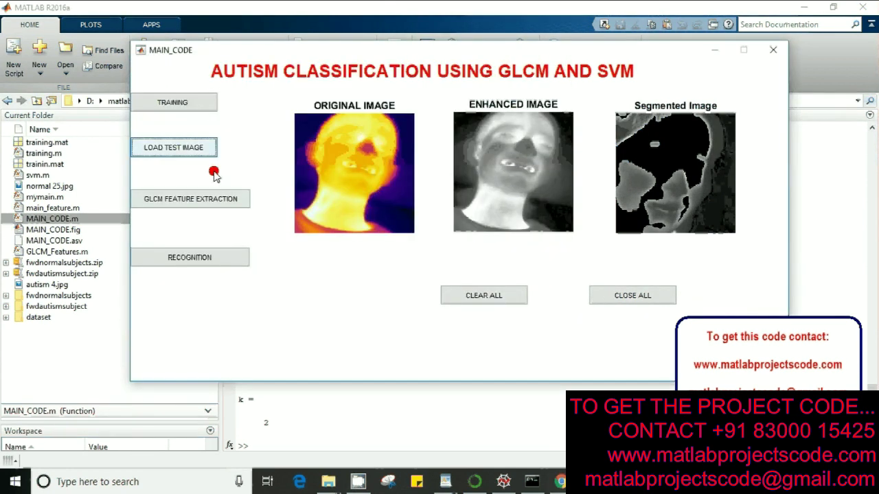
pyautogui.click(196, 200)
pyautogui.click(219, 257)
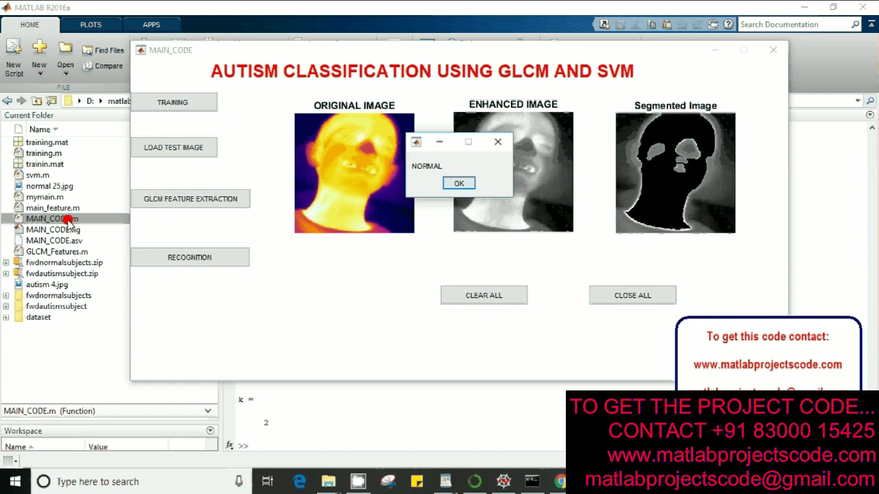
# Step: Open MAIN_CODE.m in the editor and highlight lines 155–161 storing the seven GLCM features
pyautogui.rightClick(69, 219)
pyautogui.click(96, 227)
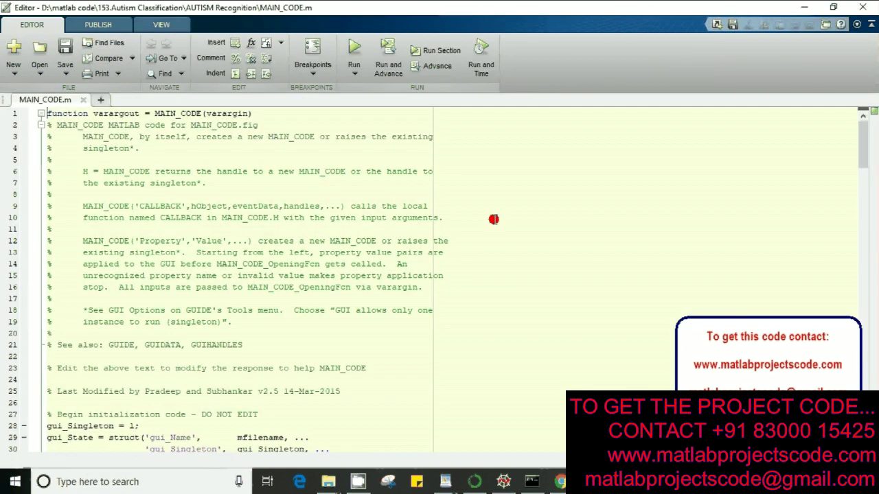
pyautogui.scroll(-20, 493, 219)
pyautogui.scroll(-19, 493, 230)
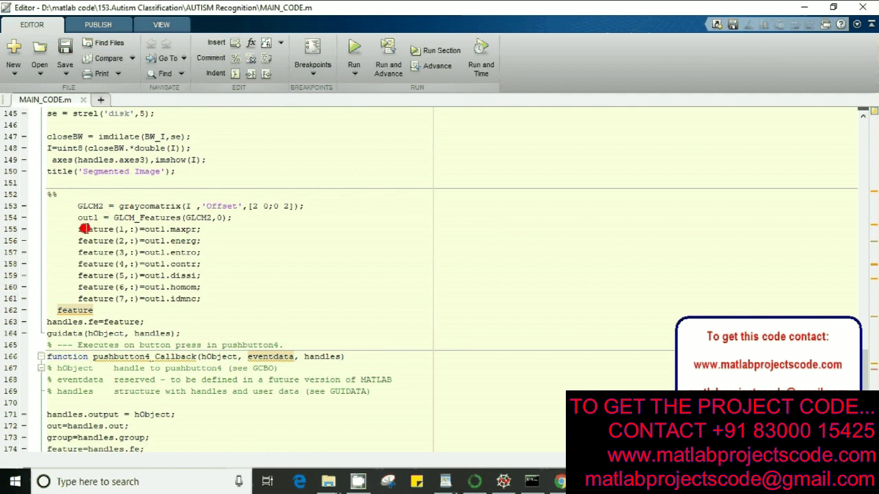
pyautogui.moveTo(78, 229); pyautogui.dragTo(209, 300)
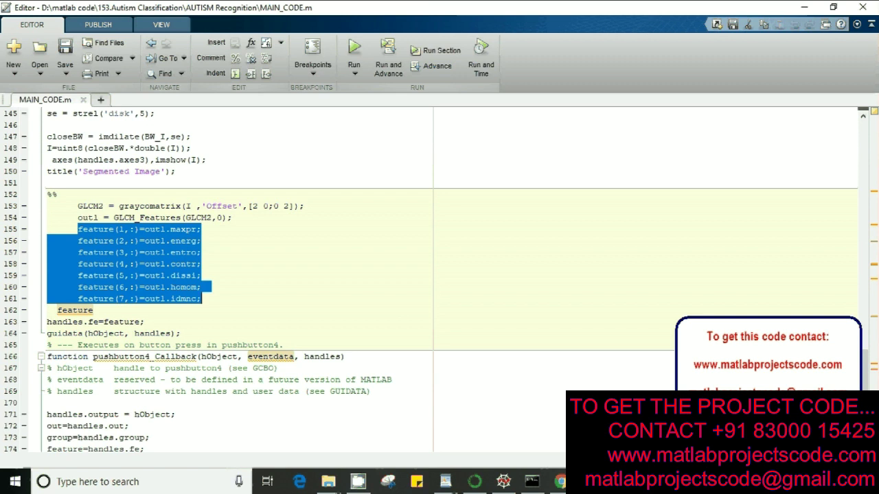
# Step: Switch back to the MAIN_CODE classification figure window via the MATLAB taskbar previews
pyautogui.click(589, 482)
pyautogui.click(561, 428)
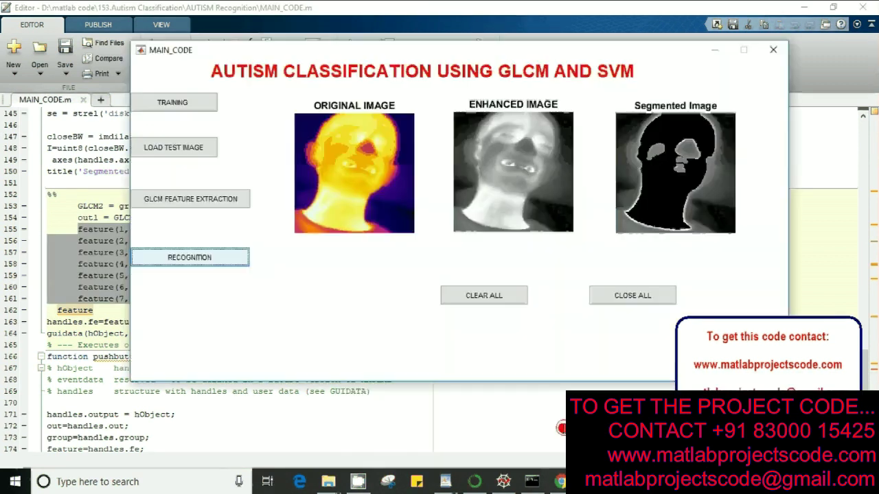
pyautogui.click(174, 103)
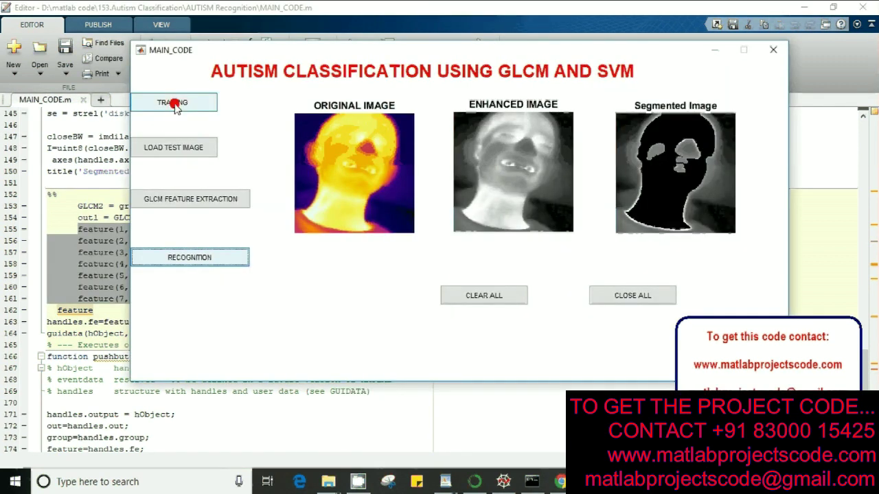